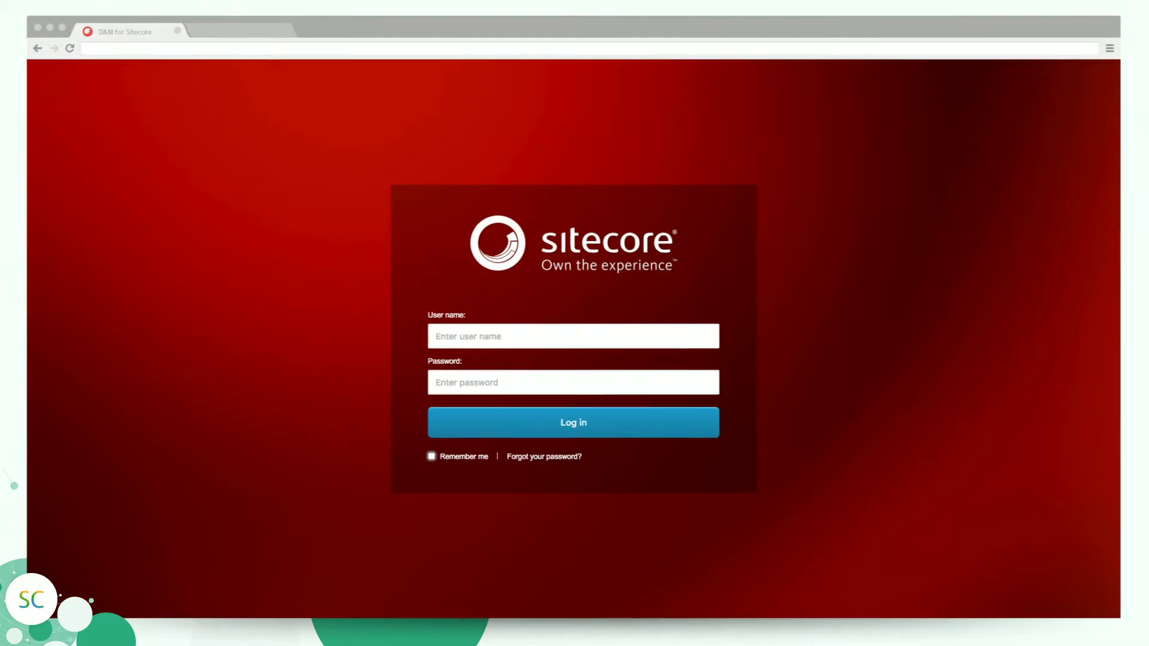
Enter the user name in the Sitecore login User name field
left_click(440, 331)
type("User name")
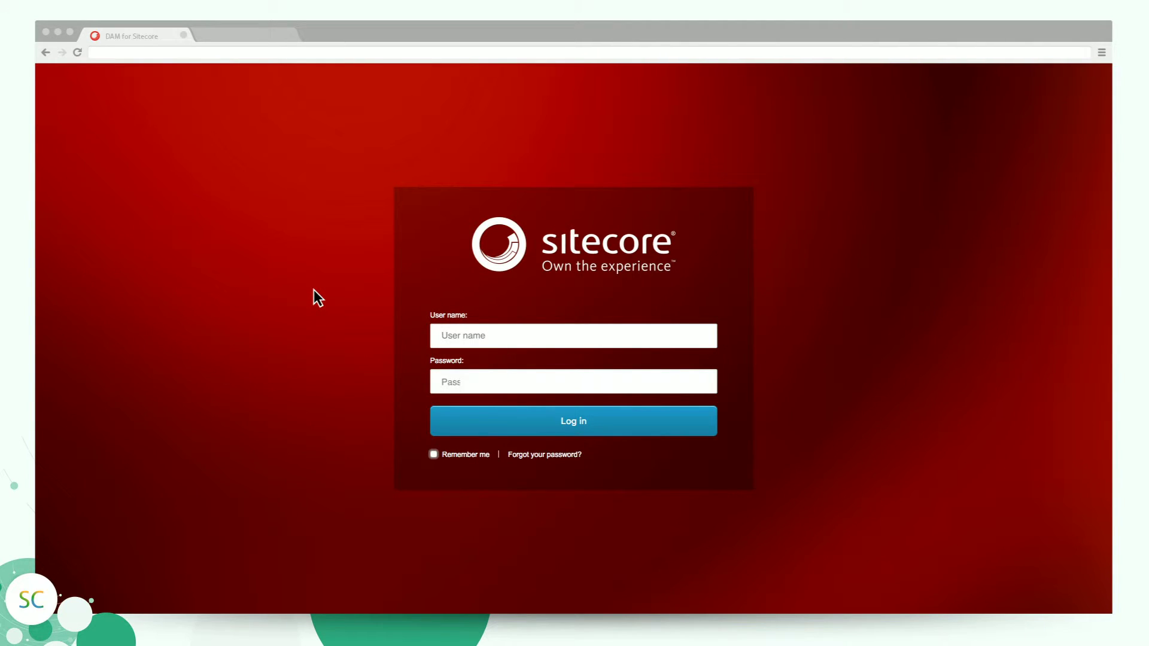
Log in to Sitecore and launch DAM For Sitecore Explorer from the Launchpad
left_click(580, 422)
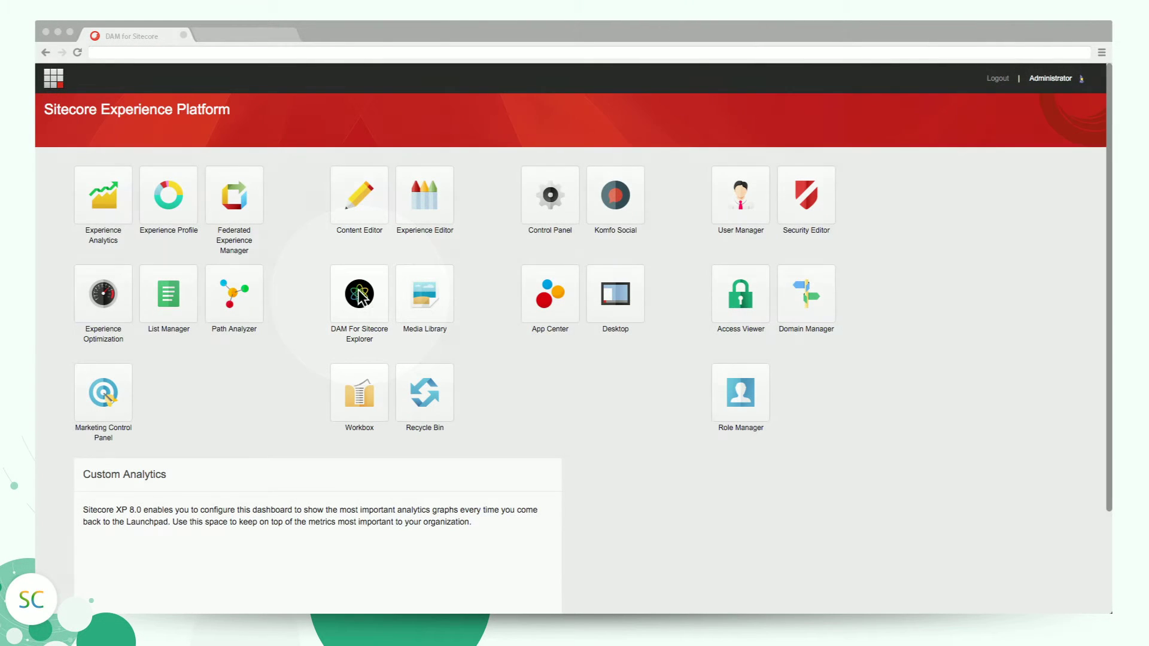
left_click(361, 294)
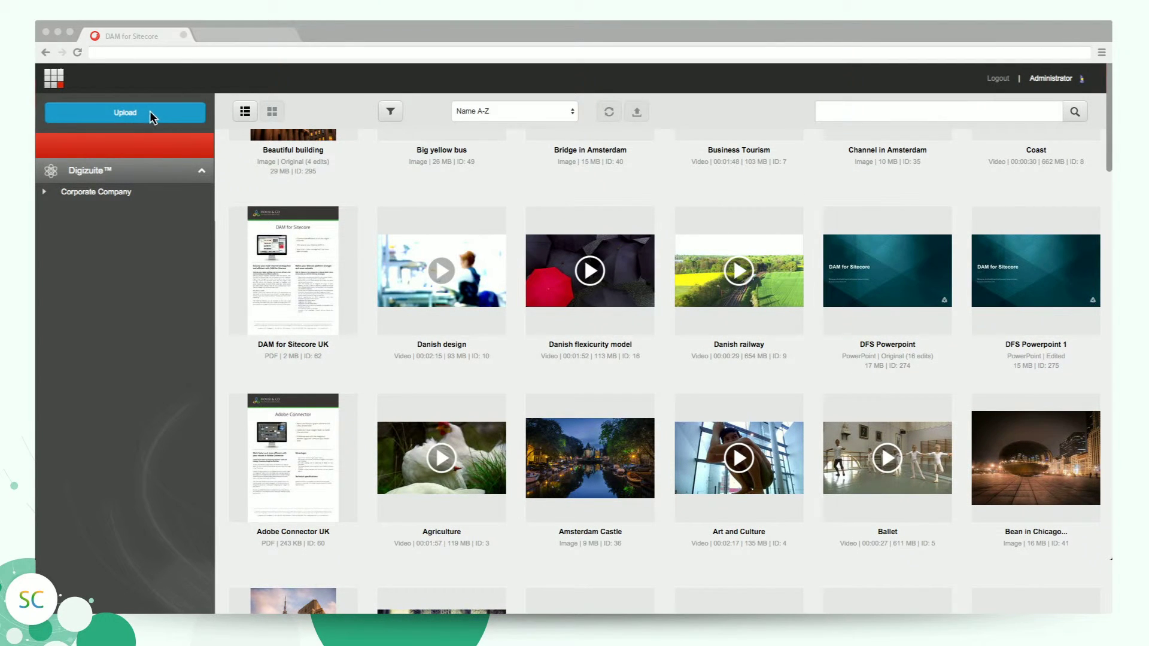
Pick landscape.jpg from the computer and upload it to the asset library
left_click(149, 111)
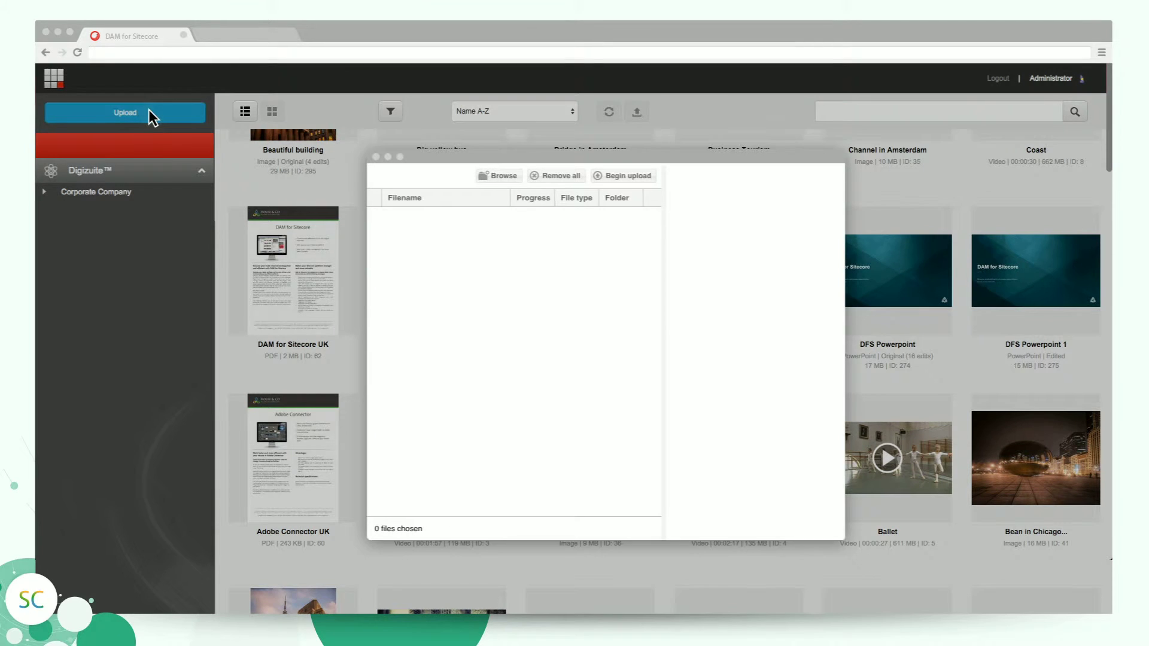
left_click(497, 175)
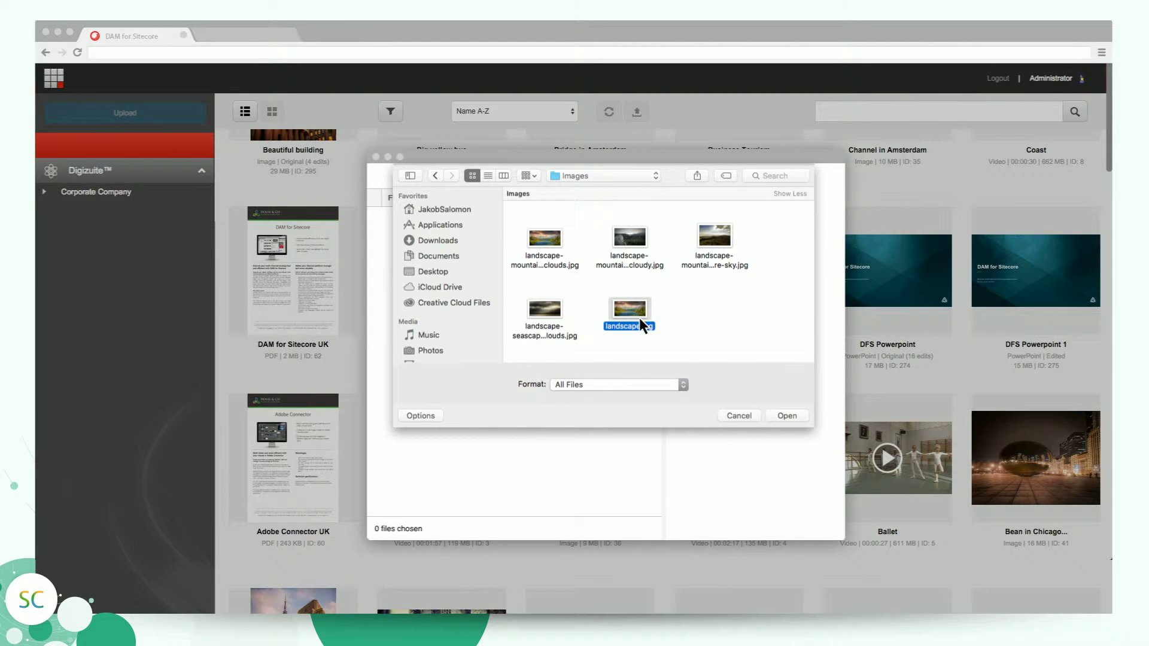
left_click(784, 415)
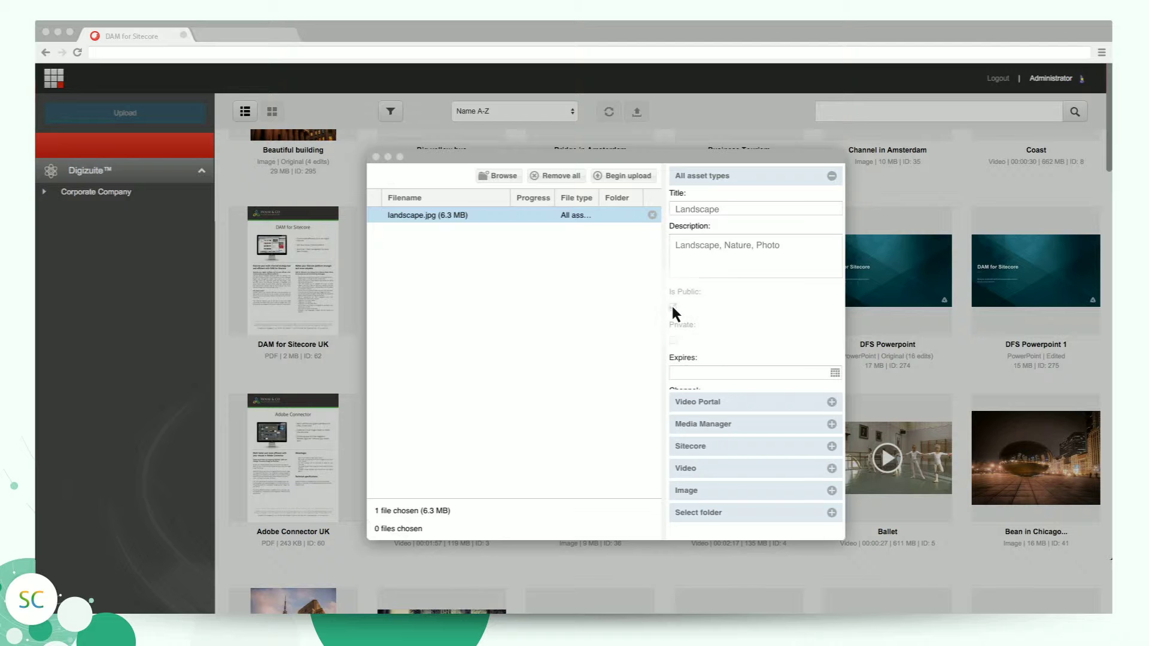
left_click(624, 176)
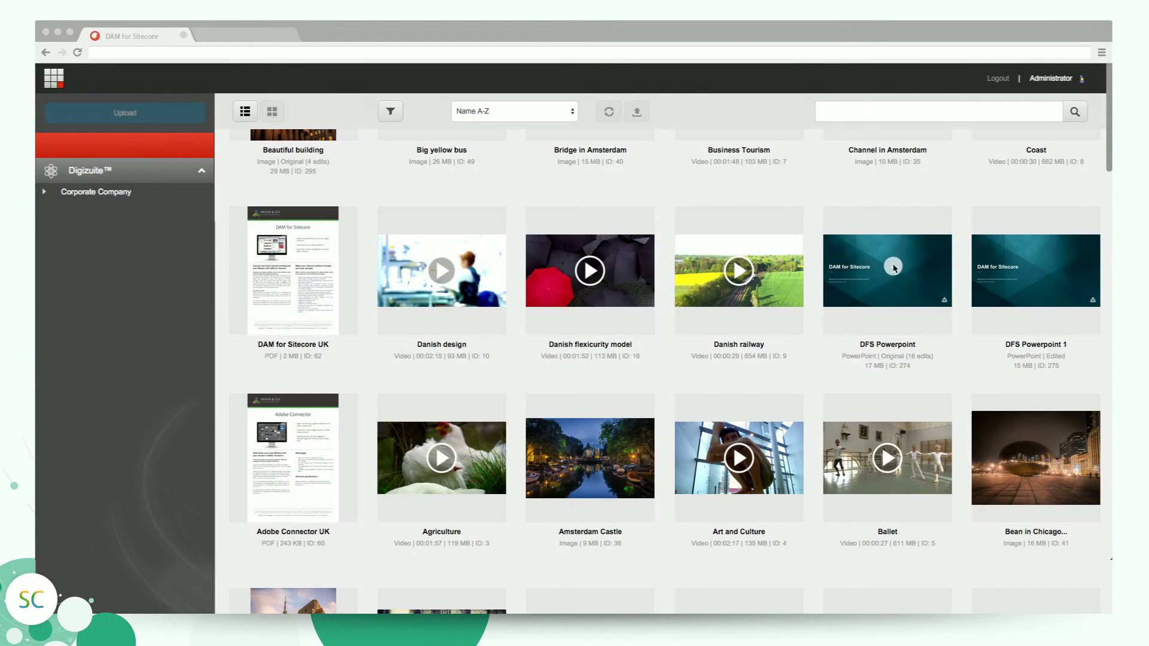
Open the DFS Powerpoint details and preview edited versions DFS Powerpoint 12 and 14
left_click(891, 260)
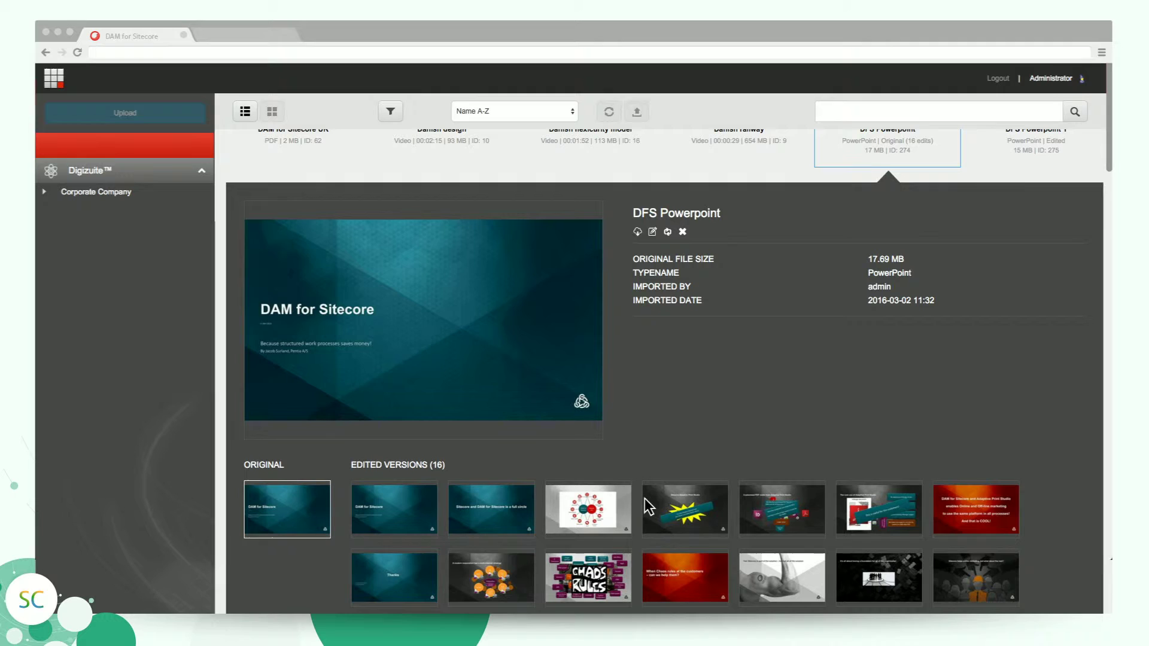
left_click(599, 510)
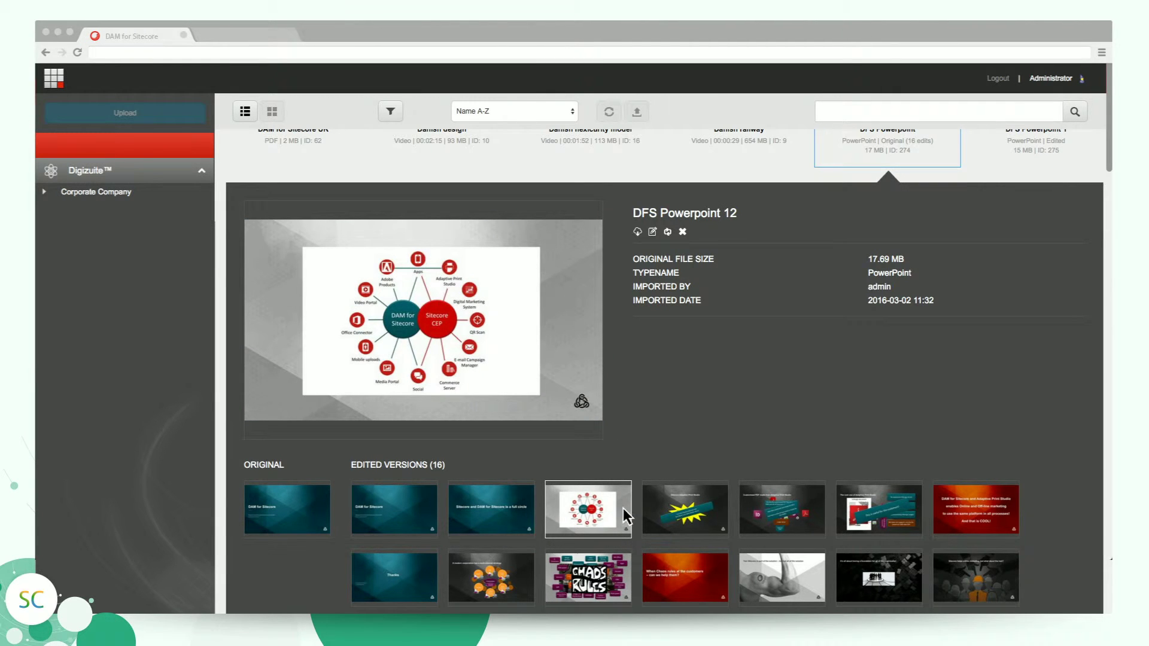
left_click(688, 513)
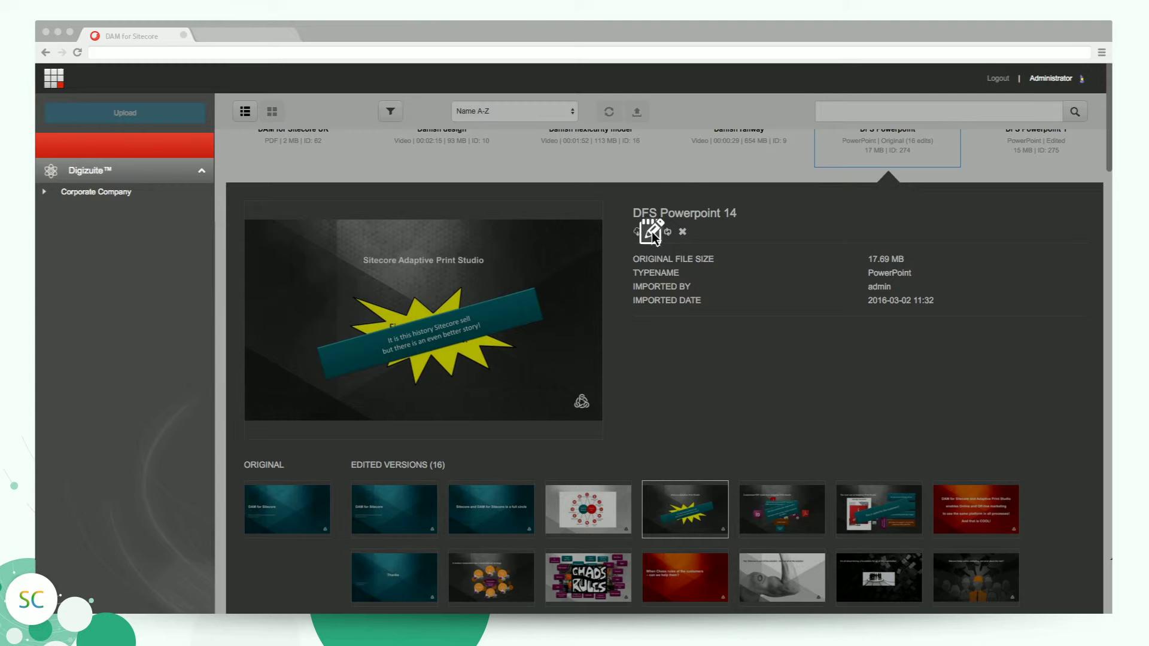
Edit the DFS Powerpoint metadata, clearing the Title and Description fields
left_click(652, 232)
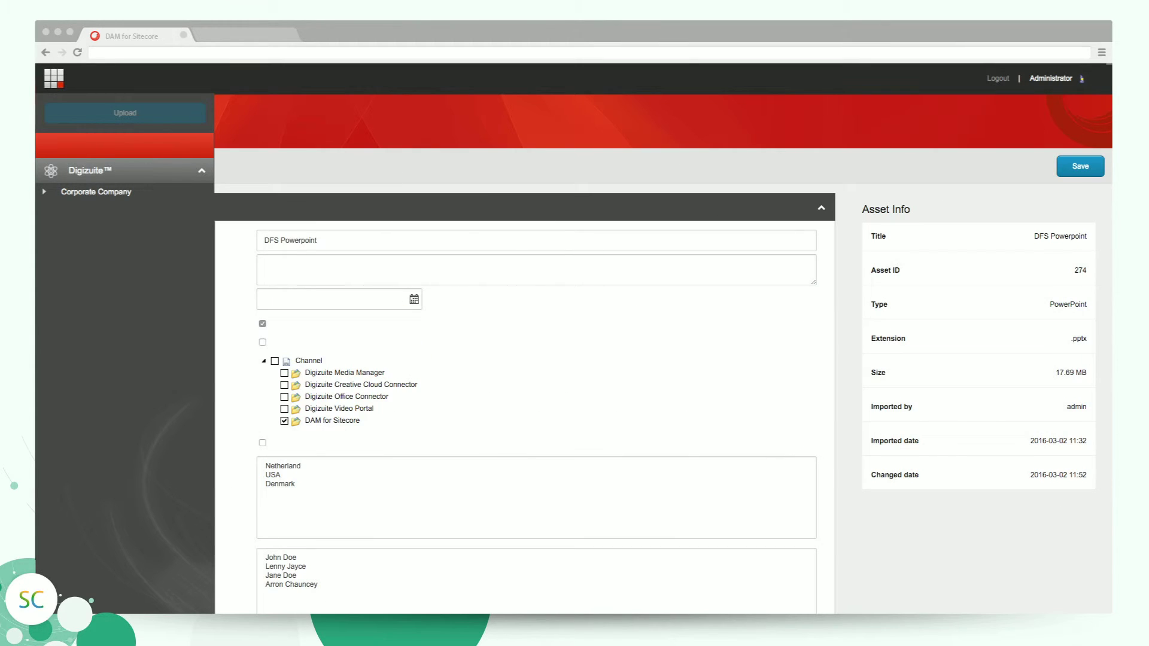
left_click(332, 239)
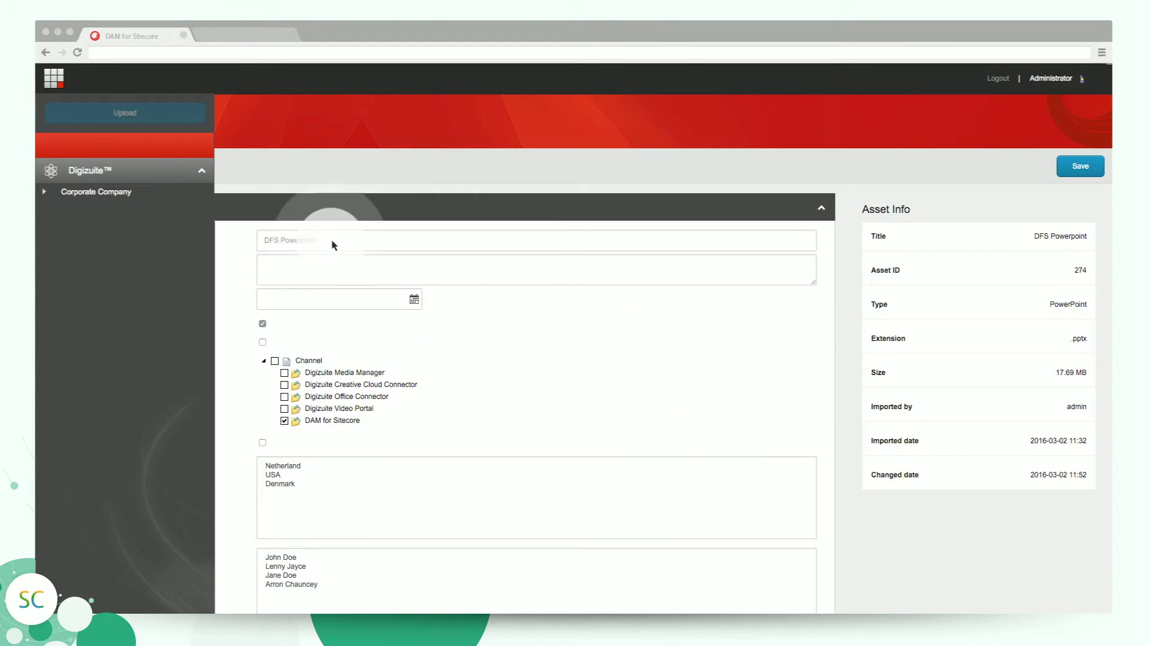
key("ctrl+a")
key("BackSpace")
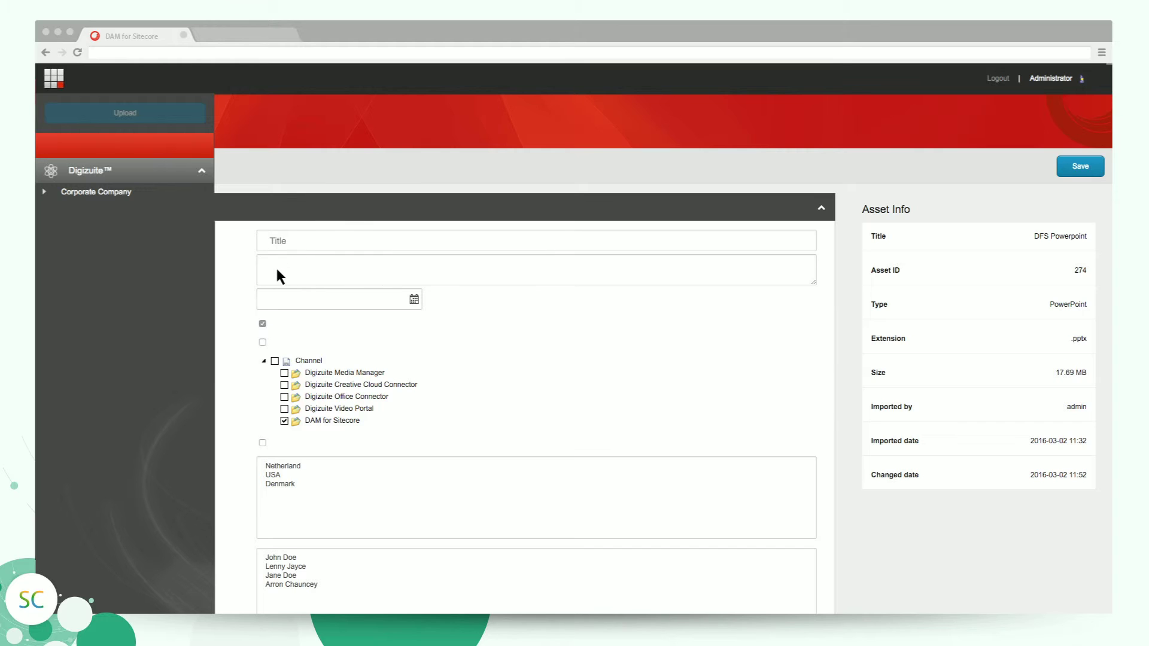
left_click(278, 270)
key("ctrl+a")
key("BackSpace")
Set the date to 17/03/2016 and save the metadata
left_click(414, 299)
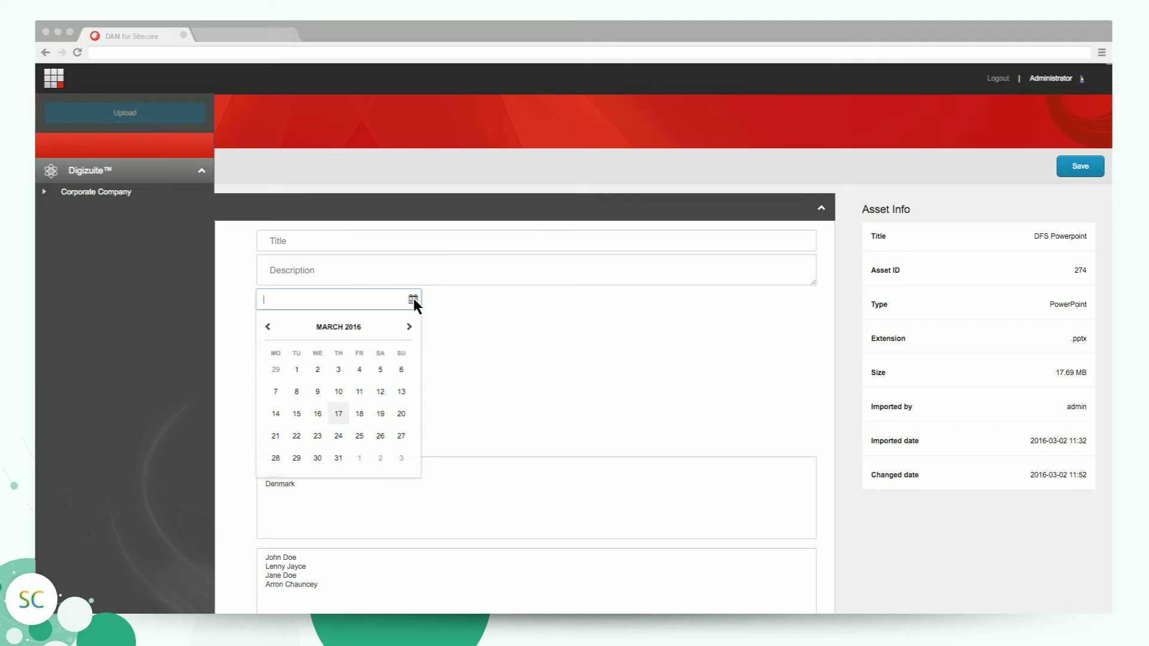
left_click(339, 417)
left_click(1079, 167)
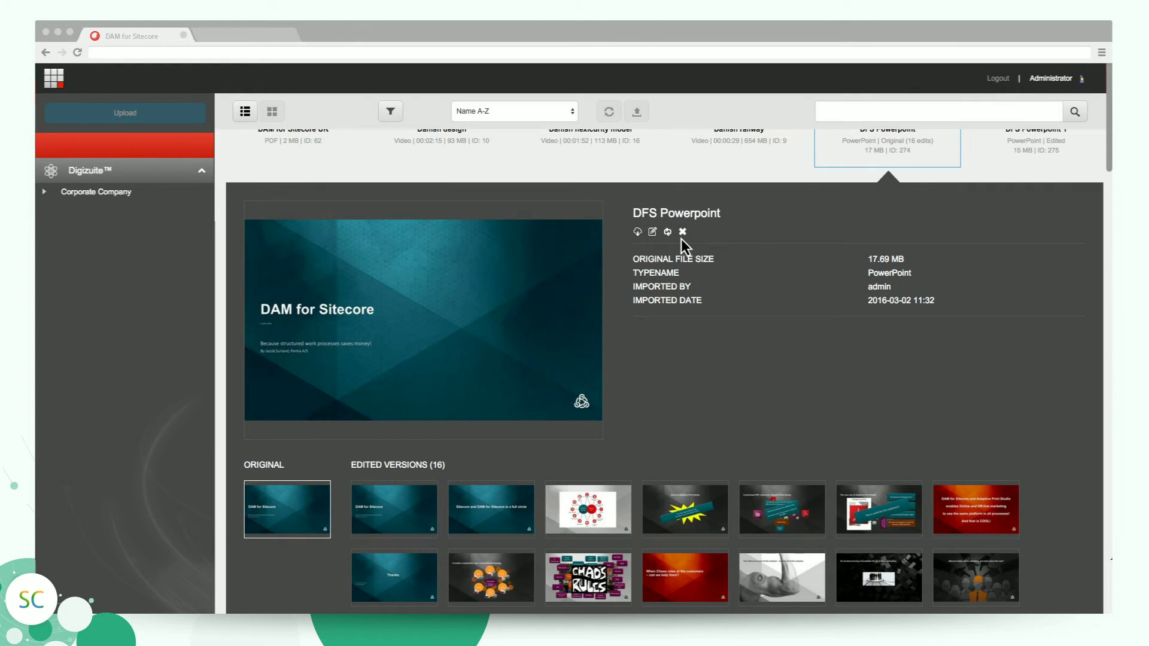
Close the DFS Powerpoint details and show the asset type, extension and date filters
left_click(939, 154)
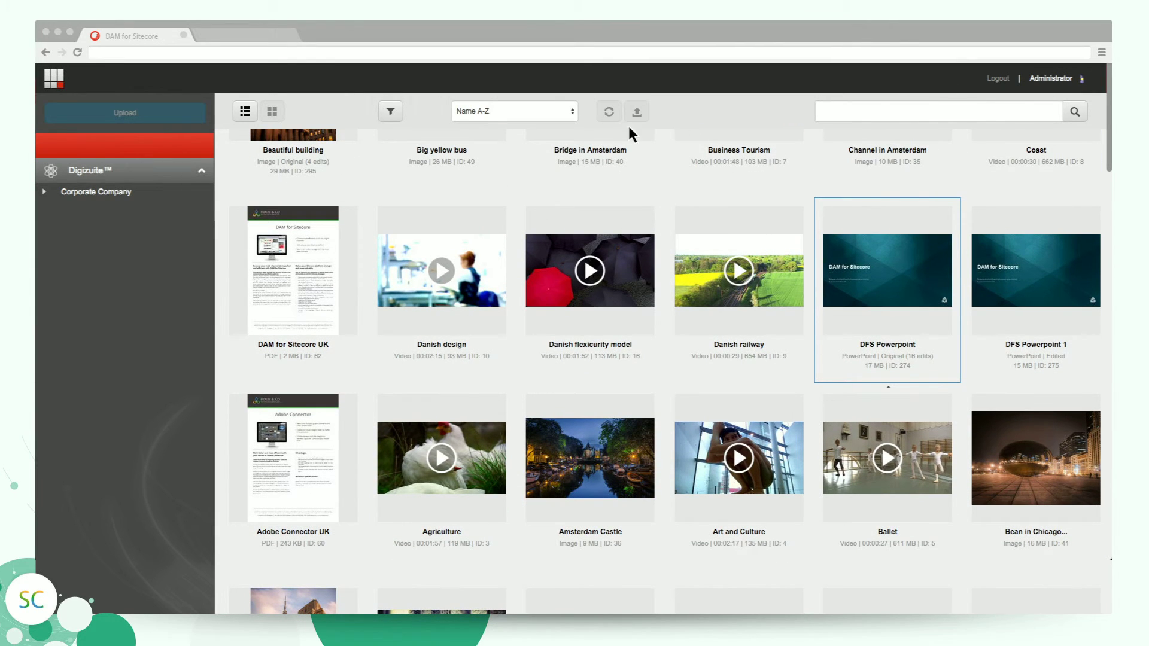
left_click(389, 112)
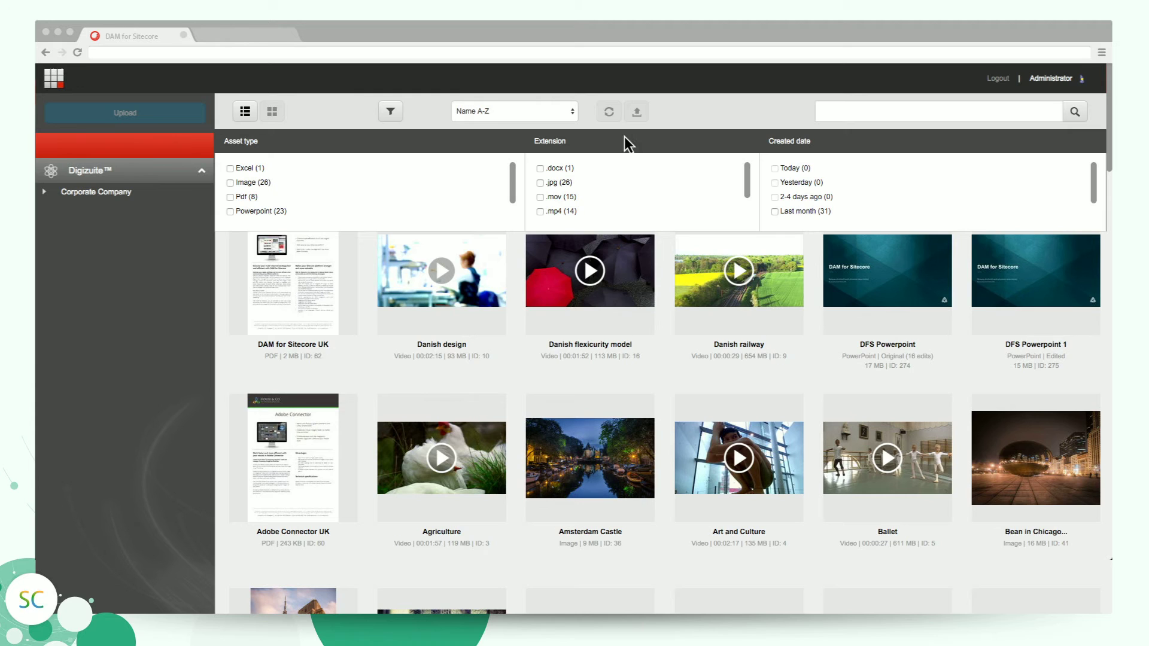
Hide the filters and search the assets for 'Powerpoint'
left_click(390, 112)
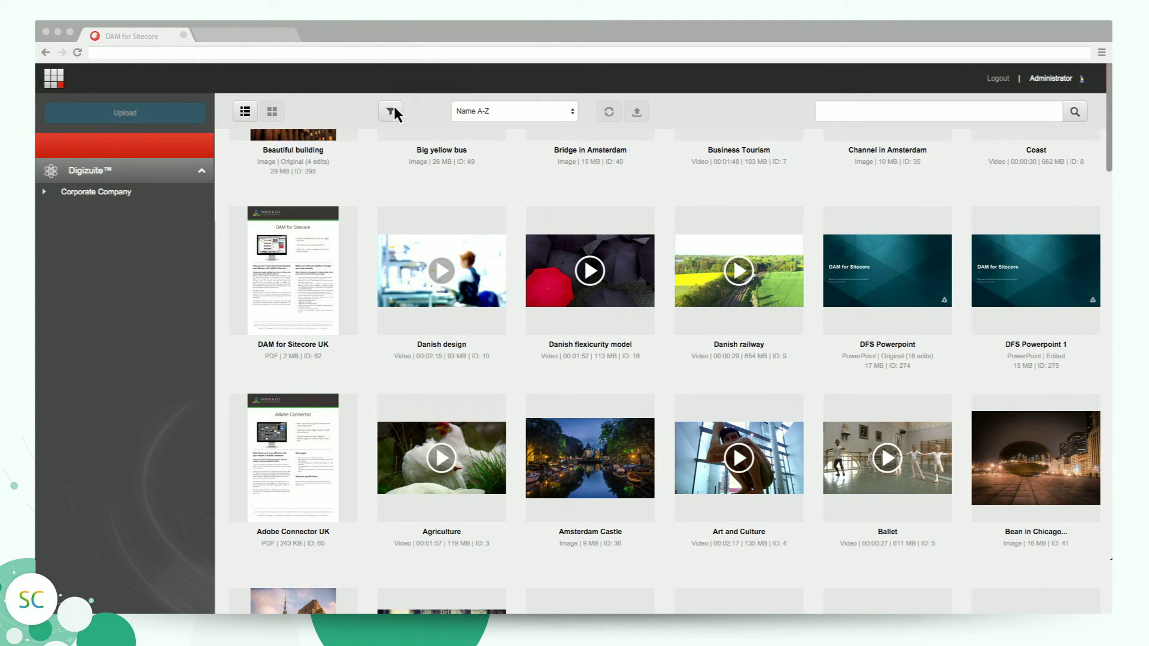
left_click(843, 110)
type("Powerpoint")
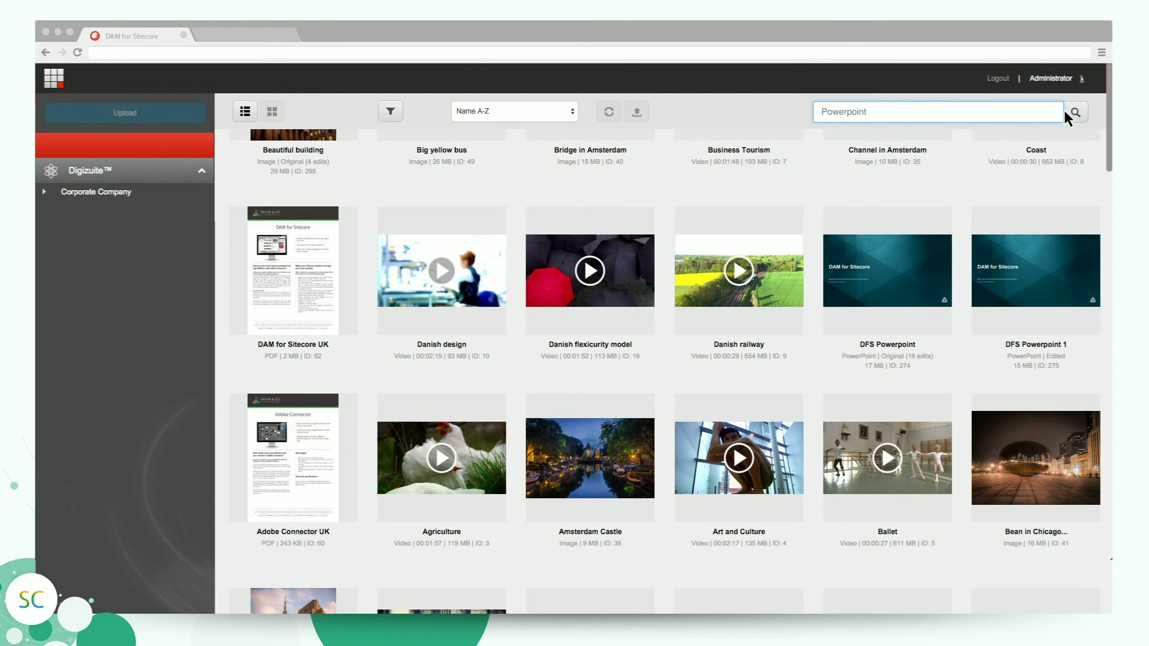
left_click(1076, 114)
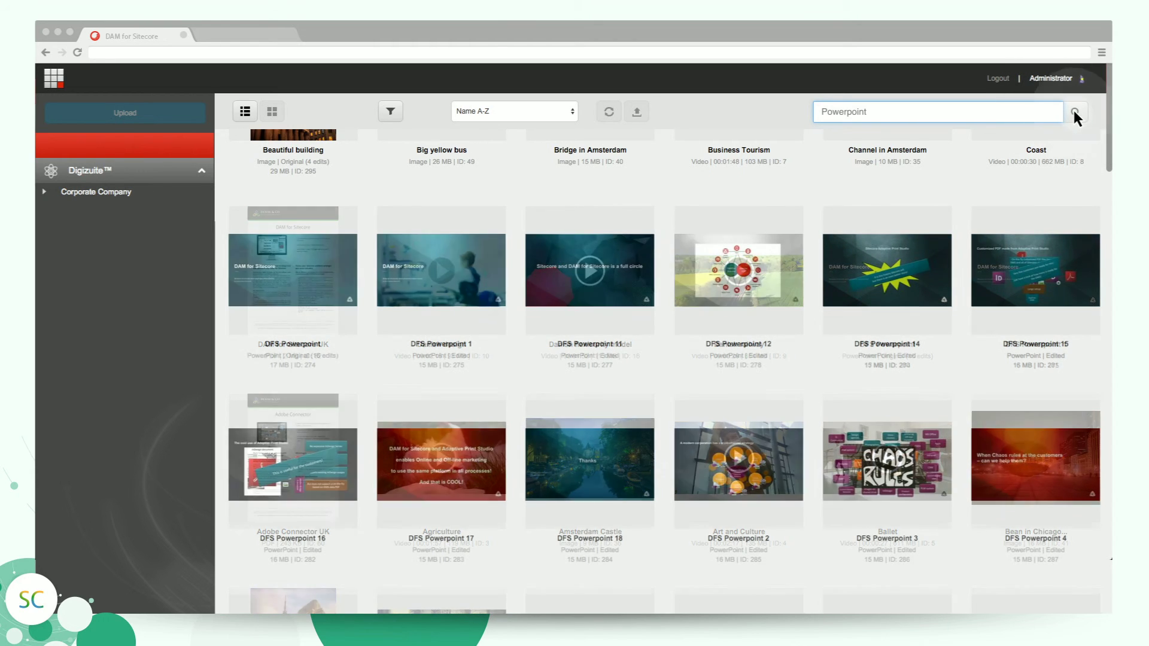
Replace the search term with 'Marketing' and search again
triple_click(832, 114)
key("BackSpace")
type("Marketing")
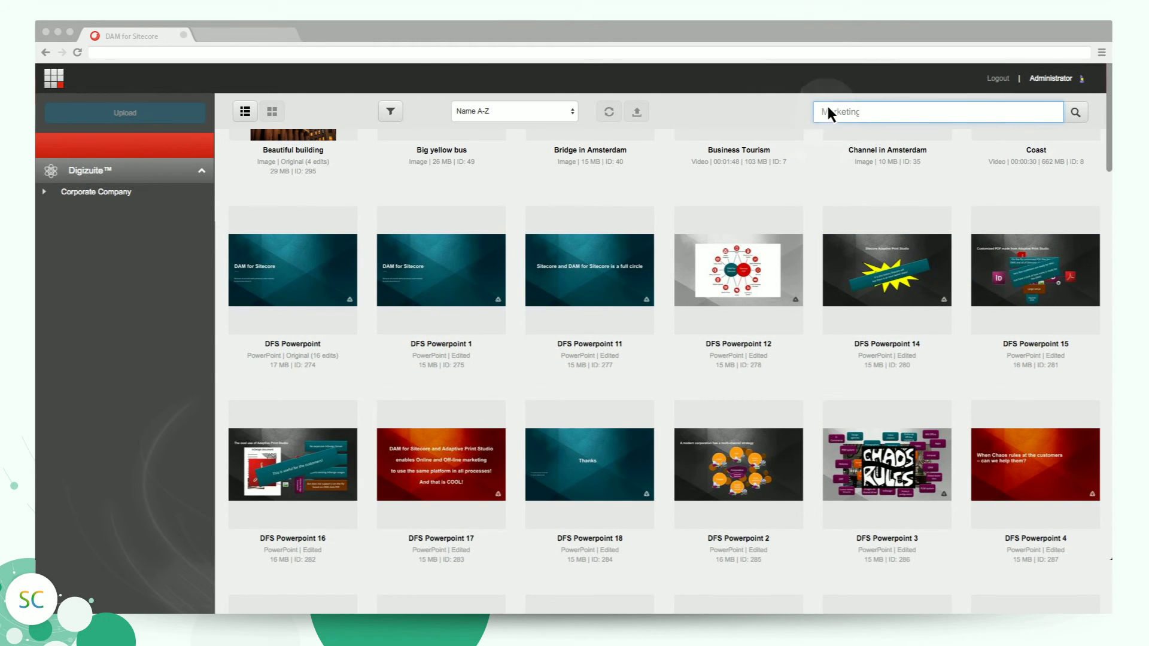
left_click(1076, 114)
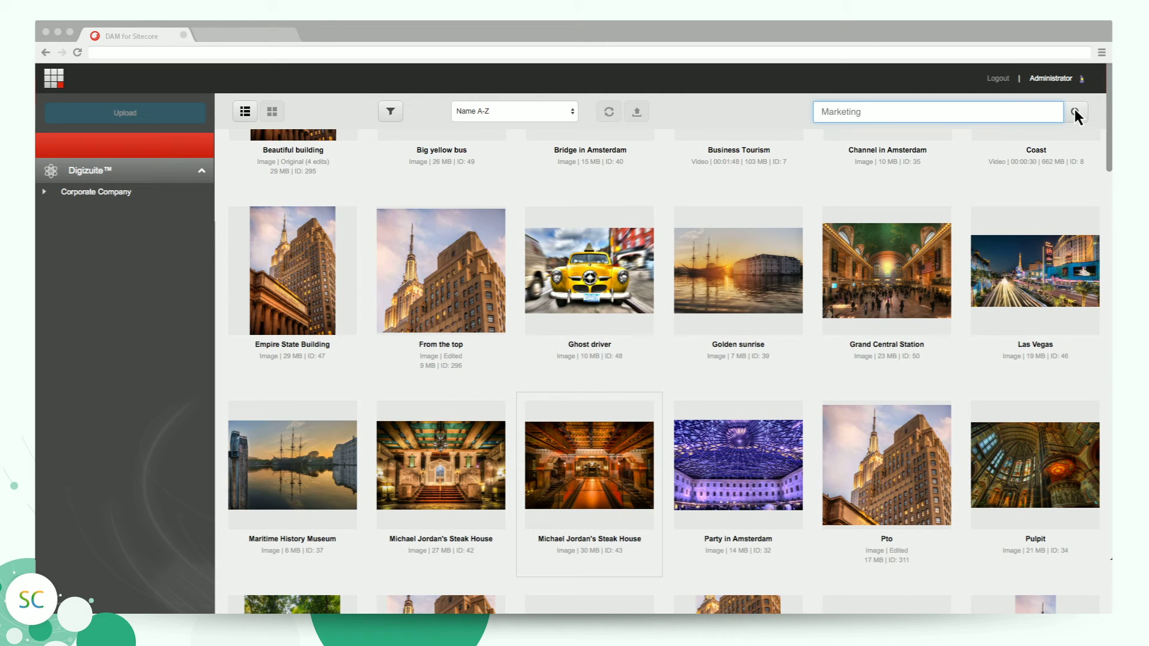